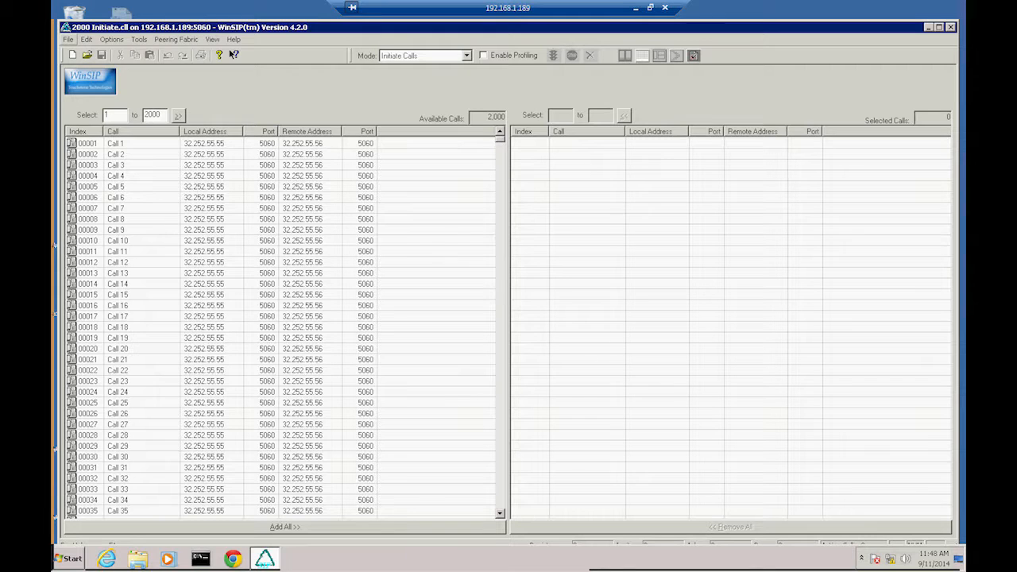
Step: Start a new call file and cancel the call file generator
left_click(68, 40)
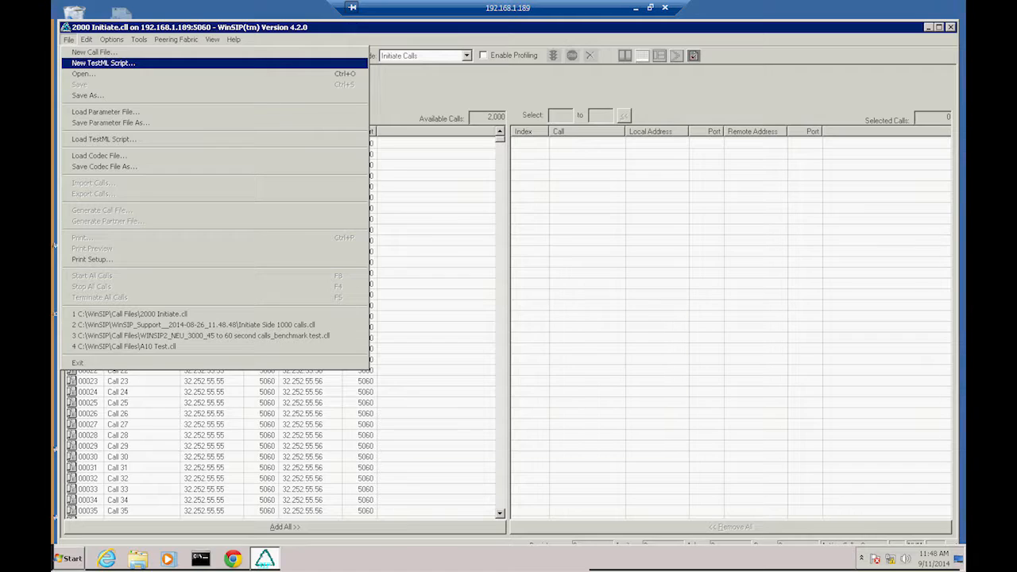
left_click(95, 52)
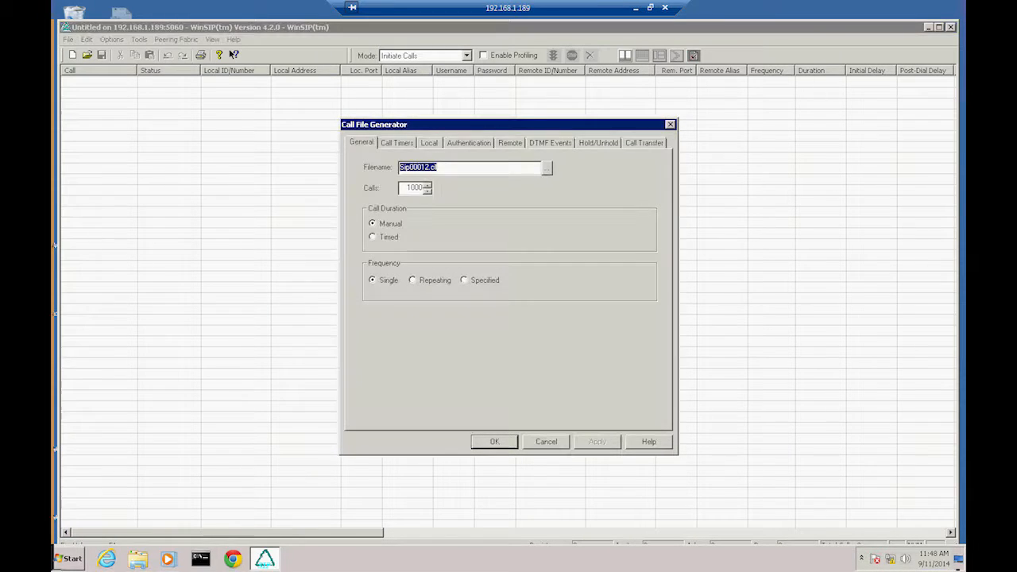
key("Escape")
Step: Browse the Call Files for Standard Tests folder among the WinSIP examples without opening a file
left_click(68, 39)
left_click(82, 74)
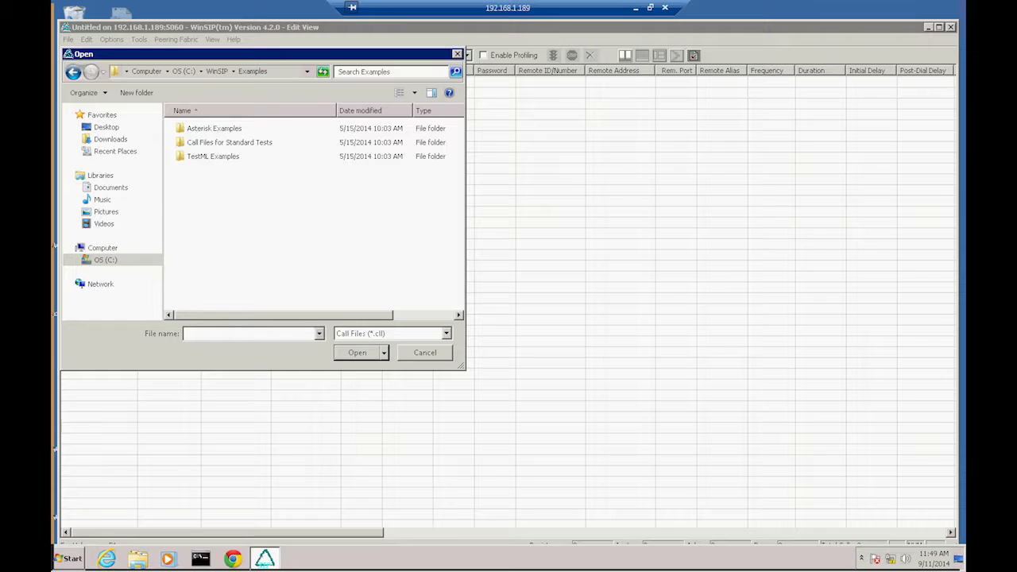
left_click(217, 71)
left_click(230, 142)
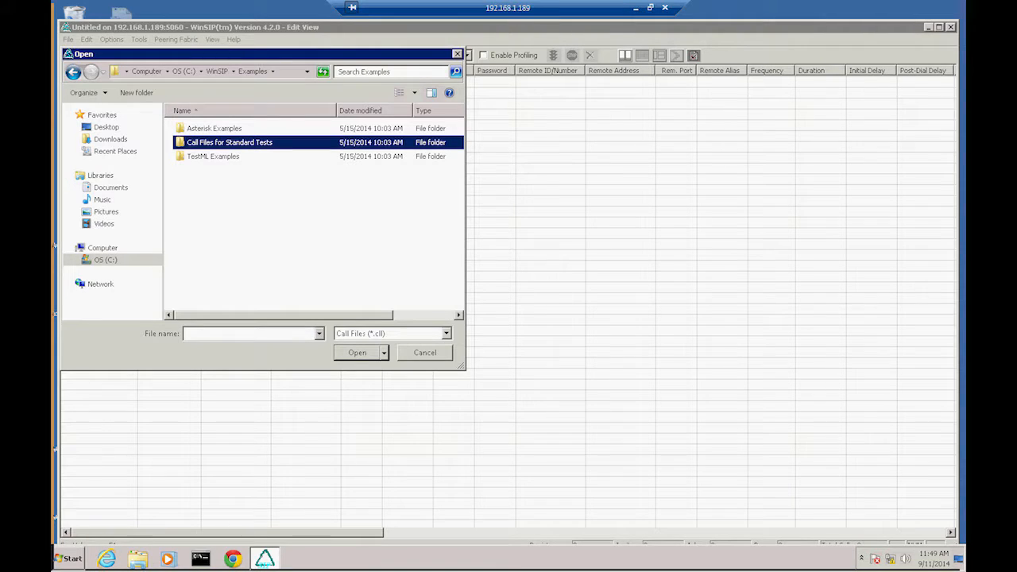
double_click(230, 143)
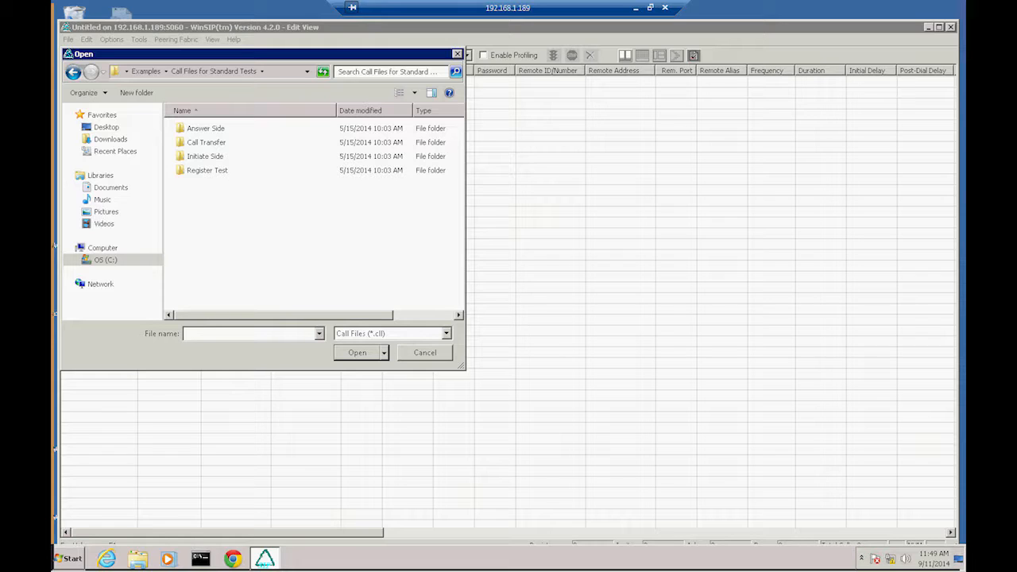
key("Escape")
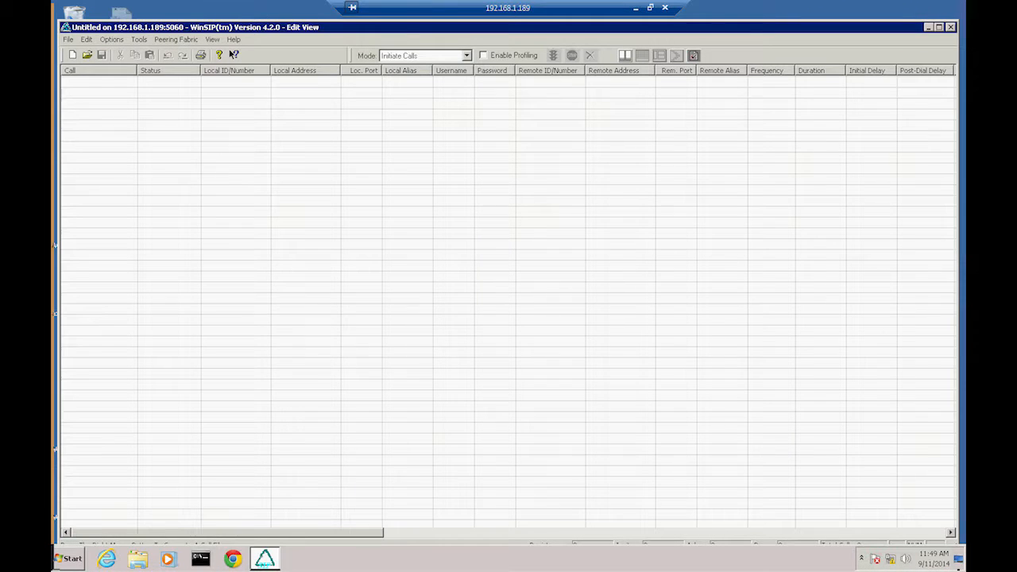
Step: Open the recent call file Initiate Side 1000 calls.cll and view the group editor for Local ID/Number
left_click(68, 40)
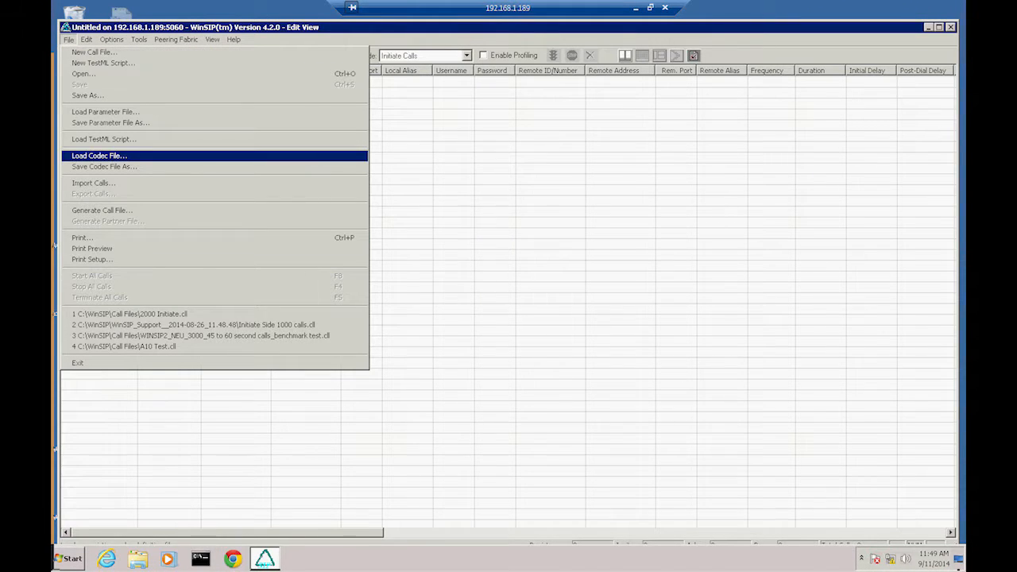
left_click(193, 325)
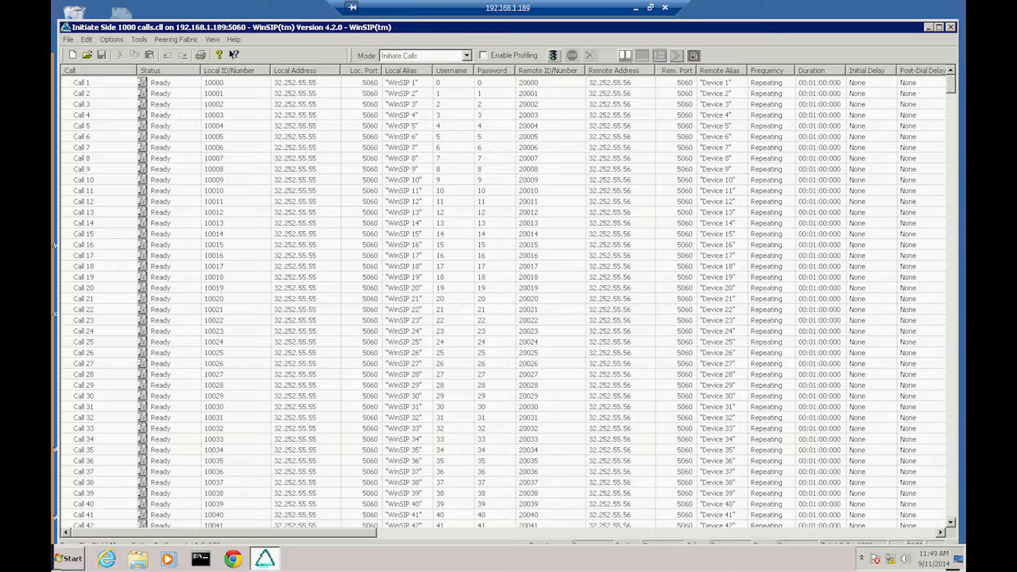
left_click(229, 71)
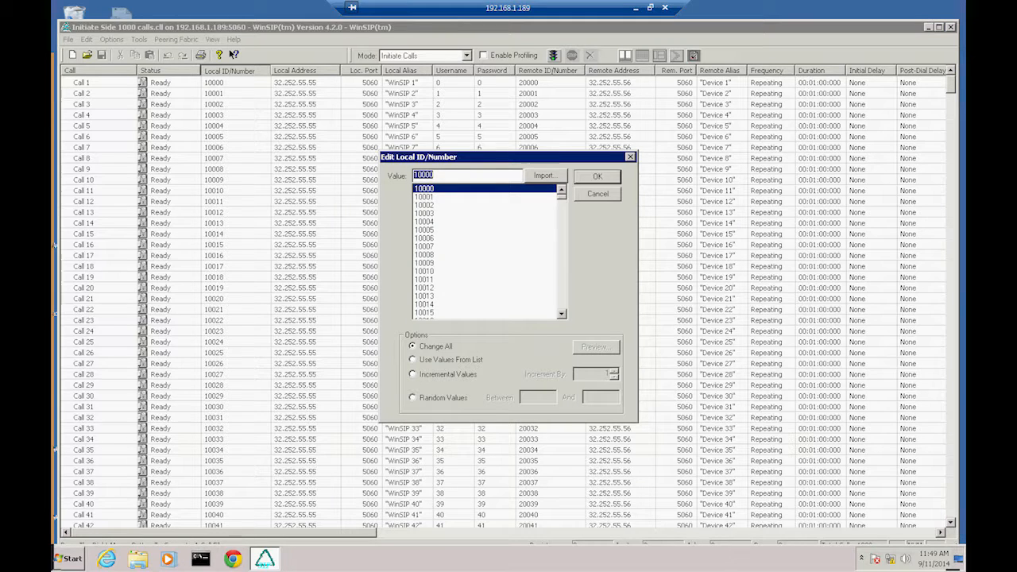
key("Escape")
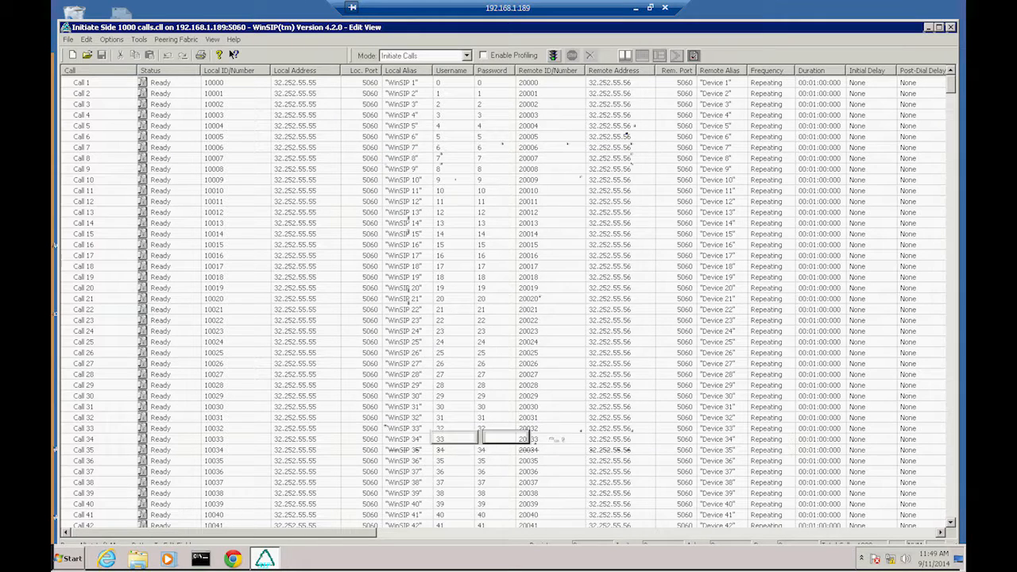
Step: Review Call 1's general, timer, local and authentication properties, and the group editor for Local Address
double_click(81, 82)
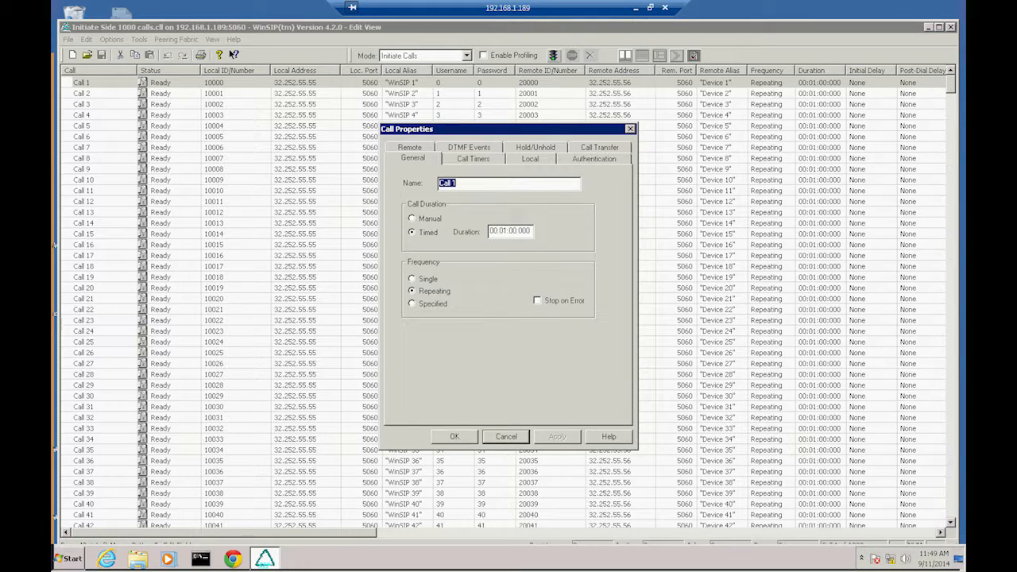
key("ctrl+Tab")
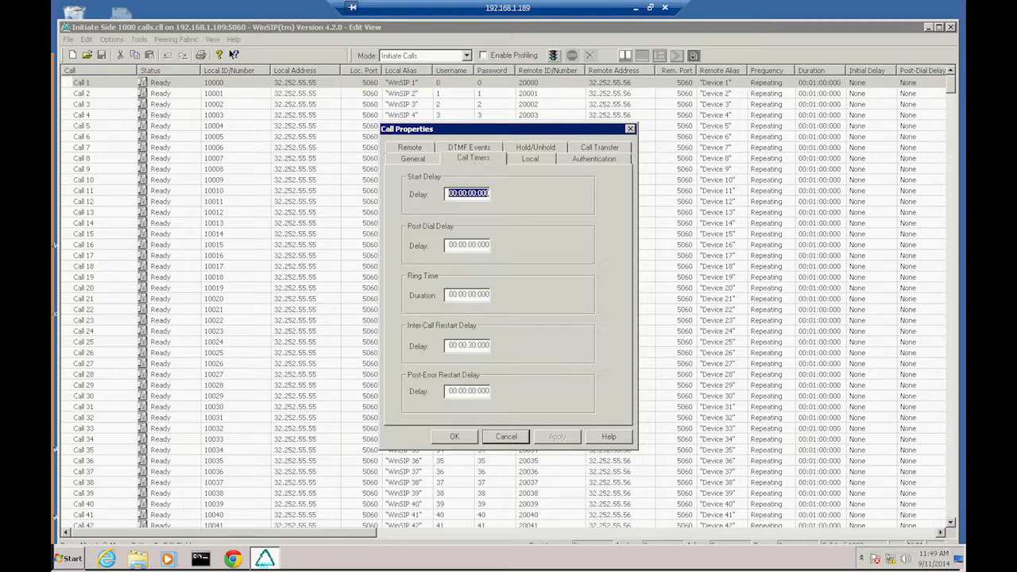
key("ctrl+Tab")
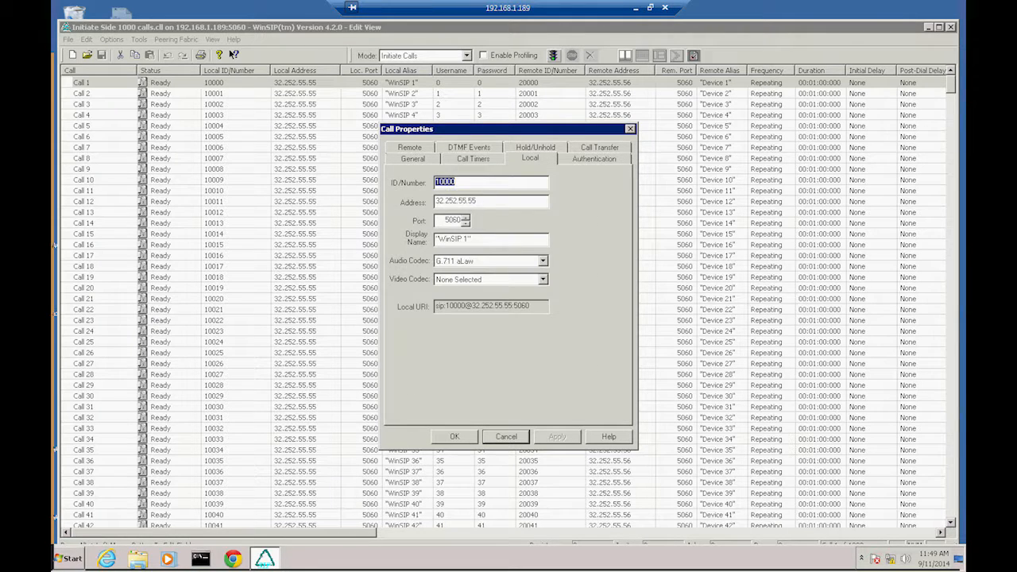
key("ctrl+Tab")
key("Escape")
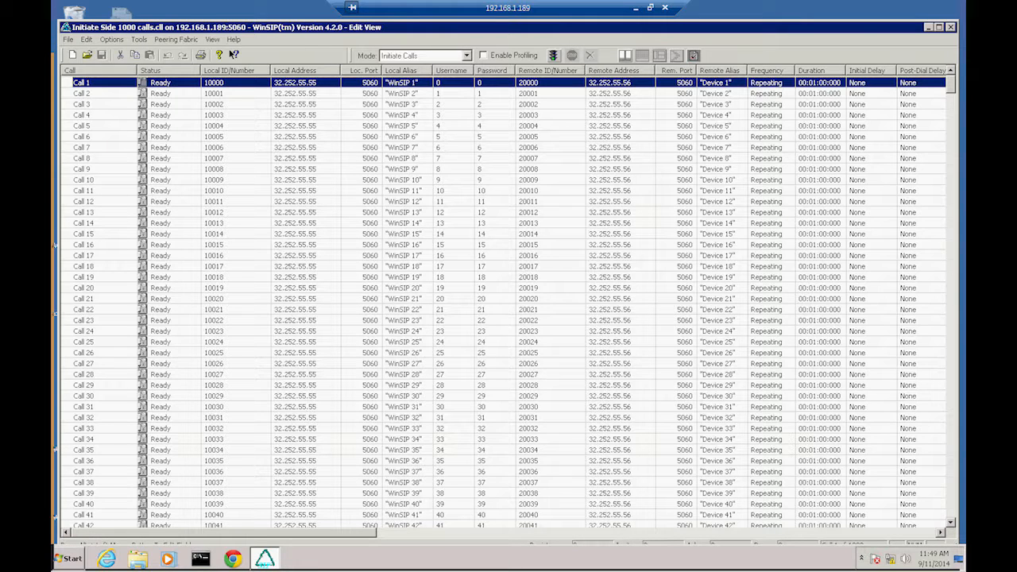
left_click(295, 71)
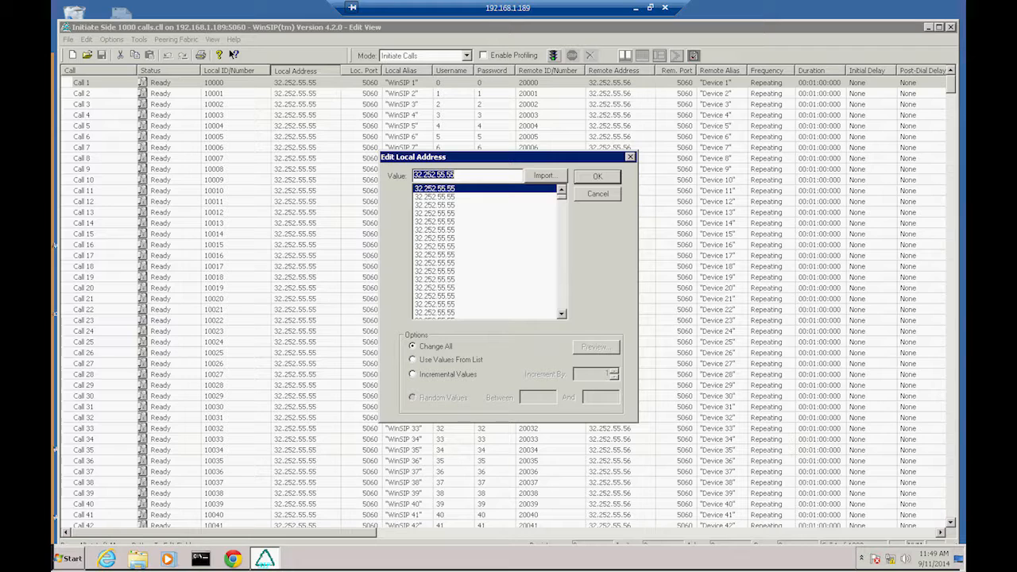
key("Escape")
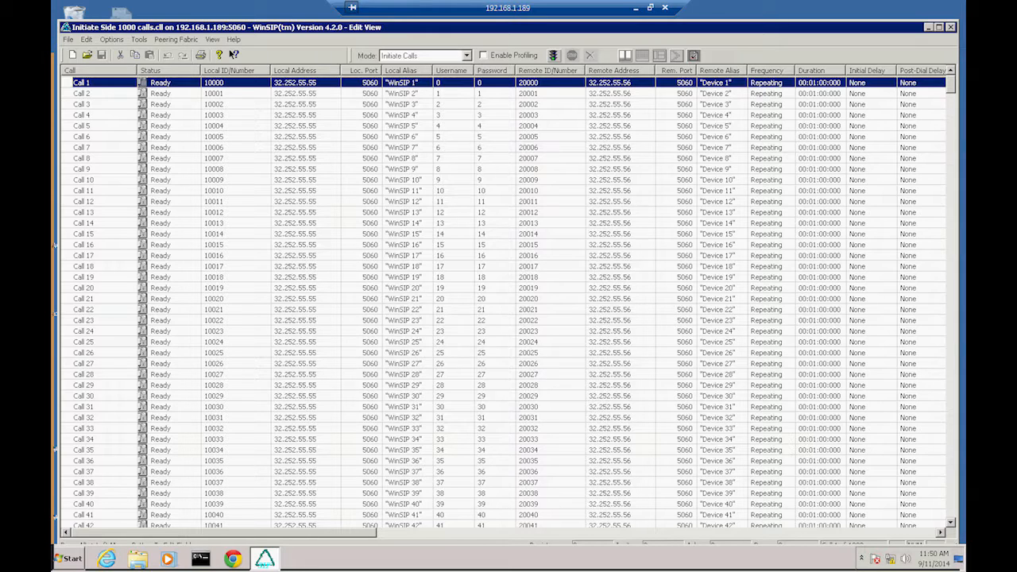
Step: Set the Frequency of all calls to 10
left_click(767, 71)
type("1")
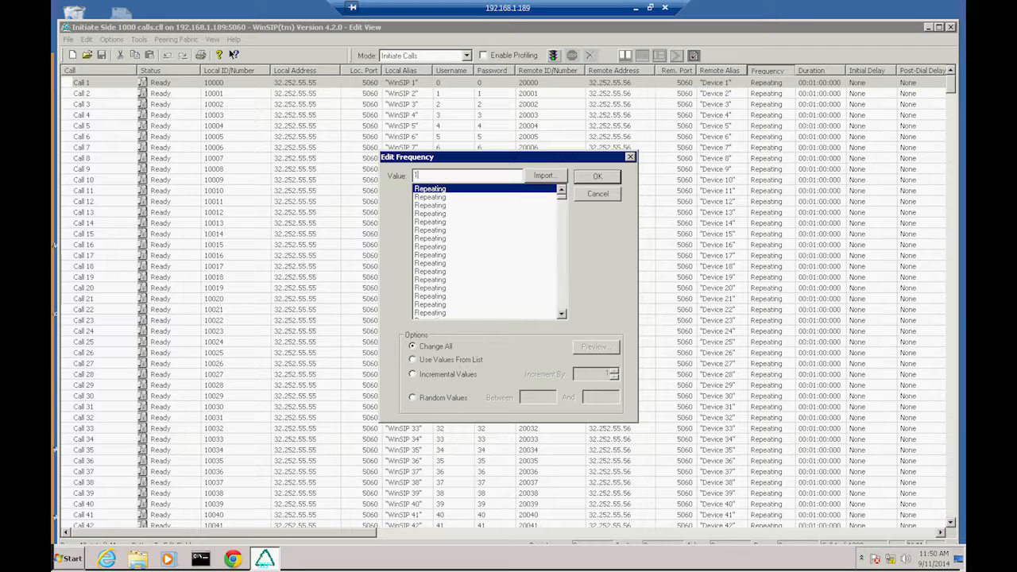
key("Return")
left_click(767, 71)
type("10")
key("Return")
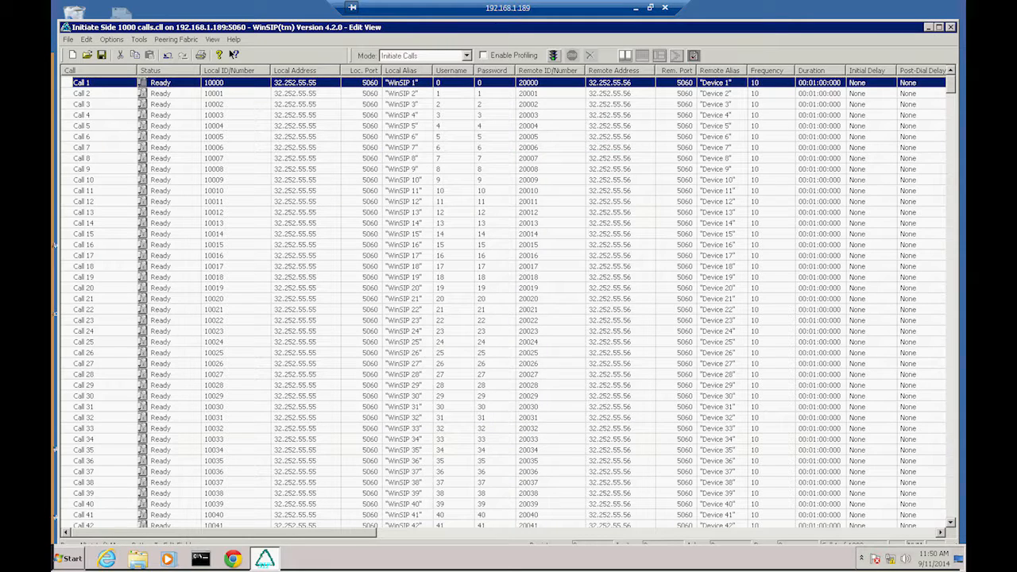
Step: Set all calls back to repeating by changing their Frequency value to 0
double_click(768, 71)
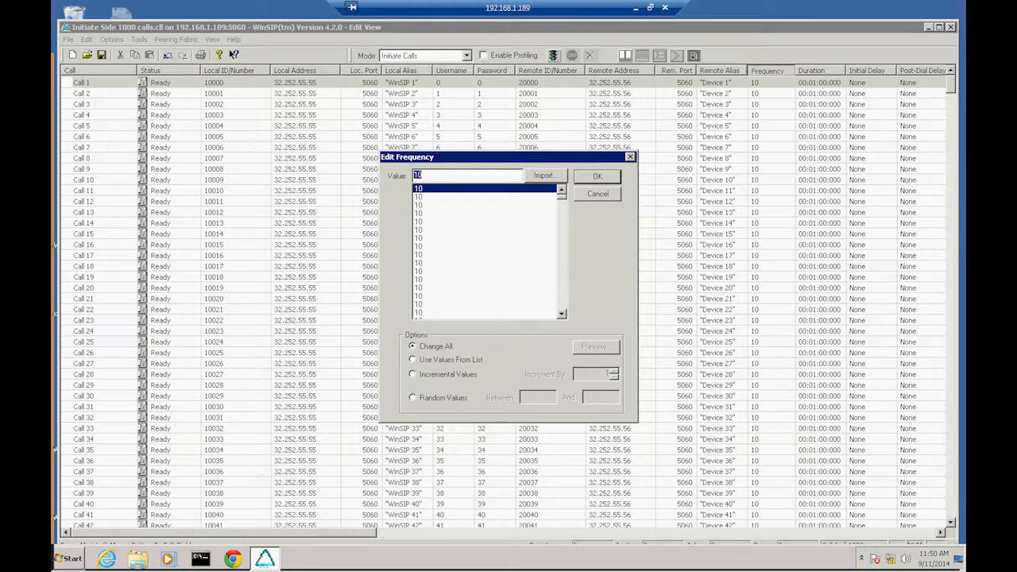
type("0")
key("Return")
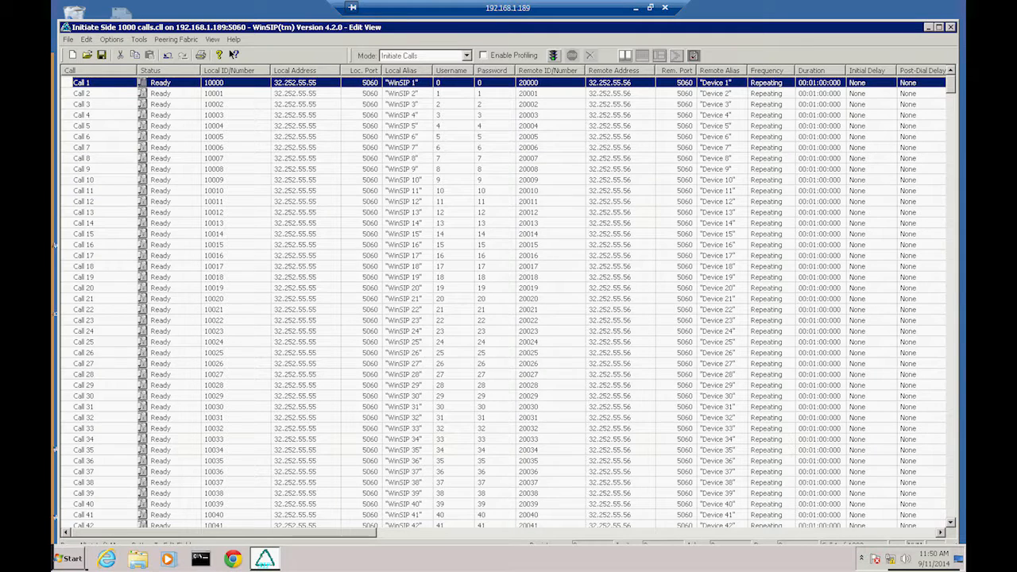
Step: Give all calls random Duration values between 60000 and 120000 milliseconds
left_click(812, 71)
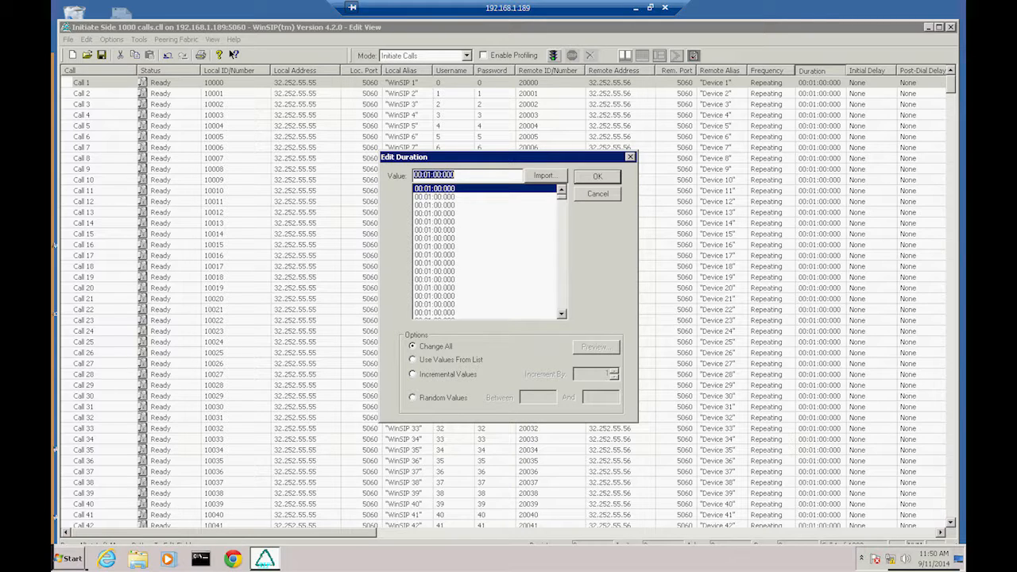
left_click(413, 398)
left_click(413, 346)
left_click(413, 398)
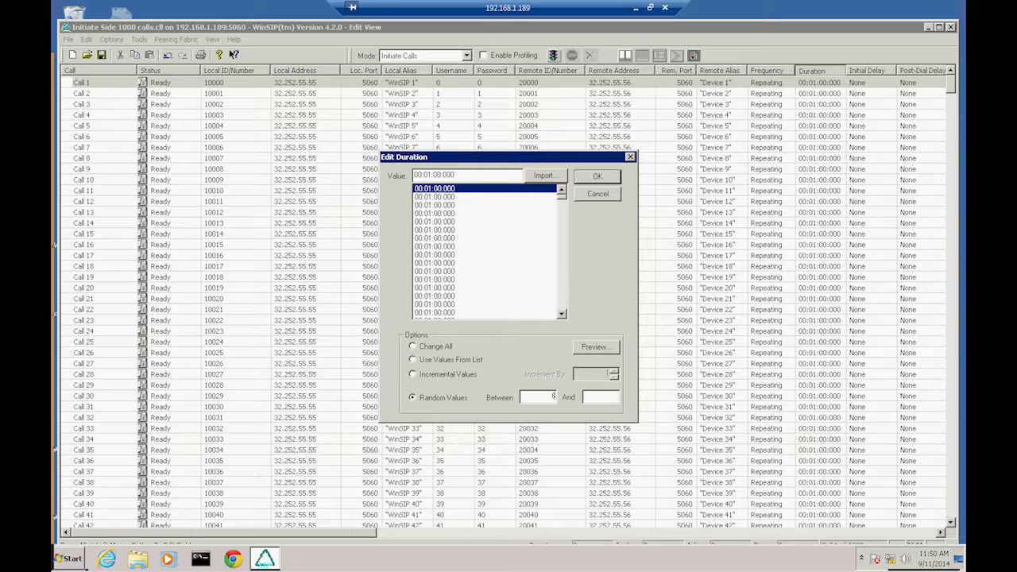
type("60000120000")
key("Return")
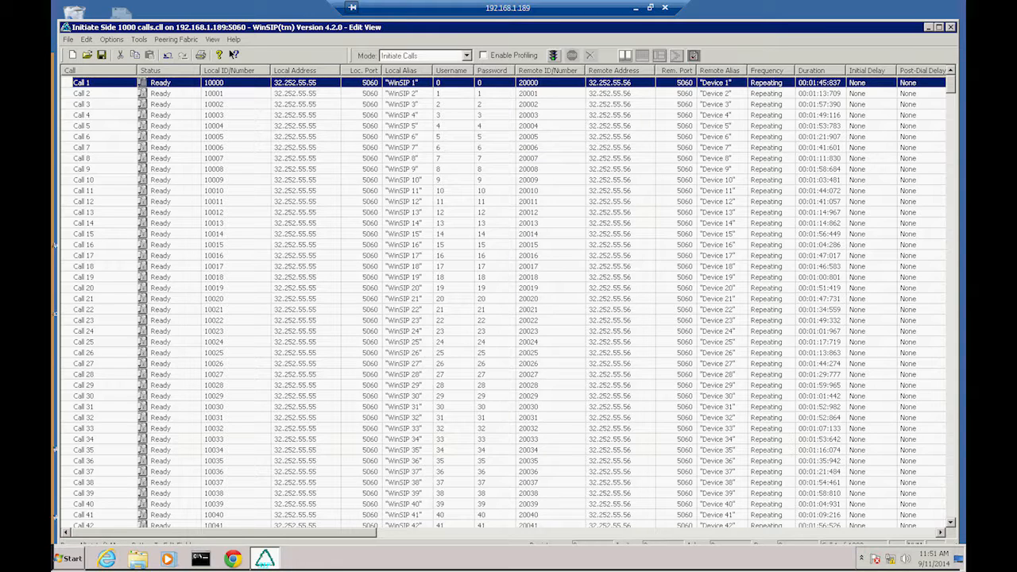
Step: Examine the remaining call columns, including the delay, DTMF, hold, transfer and codec settings
left_click_drag(224, 533, 342, 533)
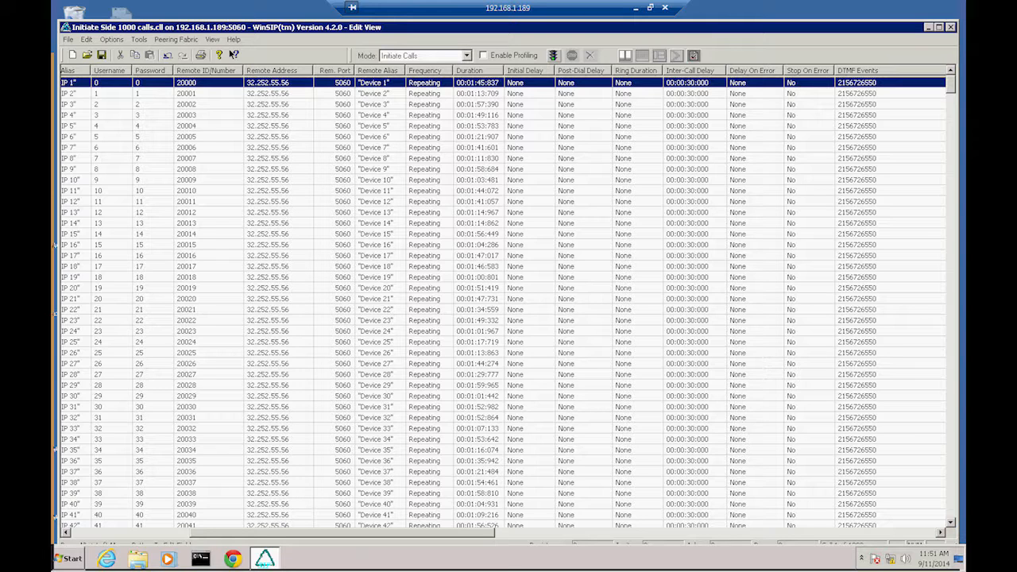
left_click_drag(342, 534, 425, 533)
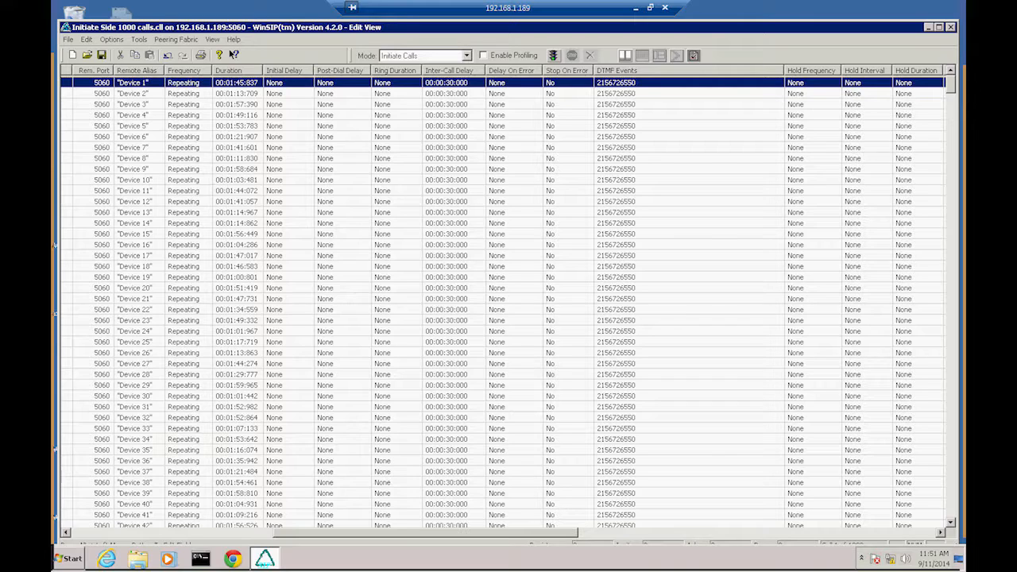
left_click_drag(425, 533, 586, 533)
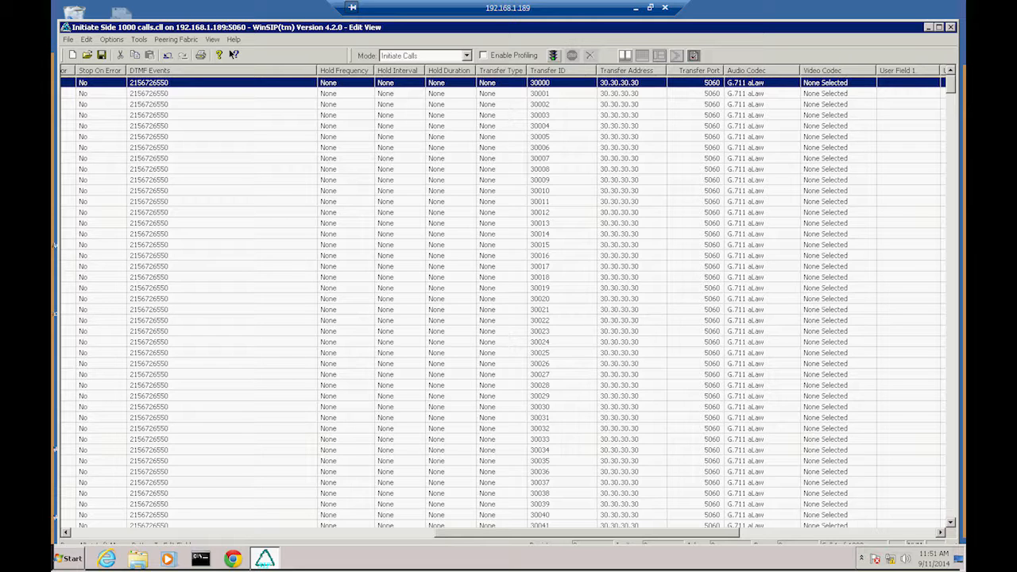
left_click_drag(586, 533, 224, 533)
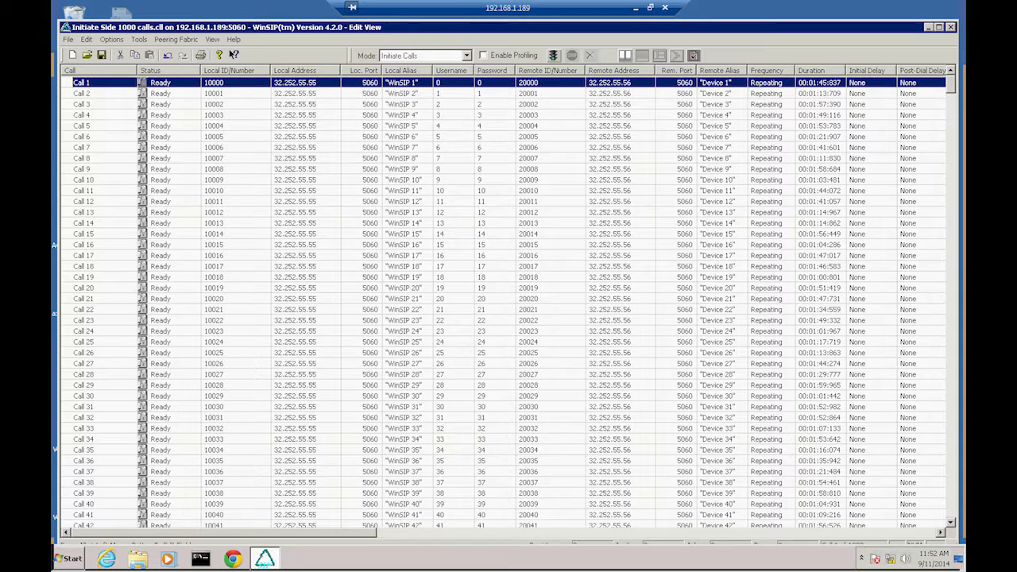
Step: Set the Frequency of Call 1 through Call 21 to Single
left_click(84, 298, "shift")
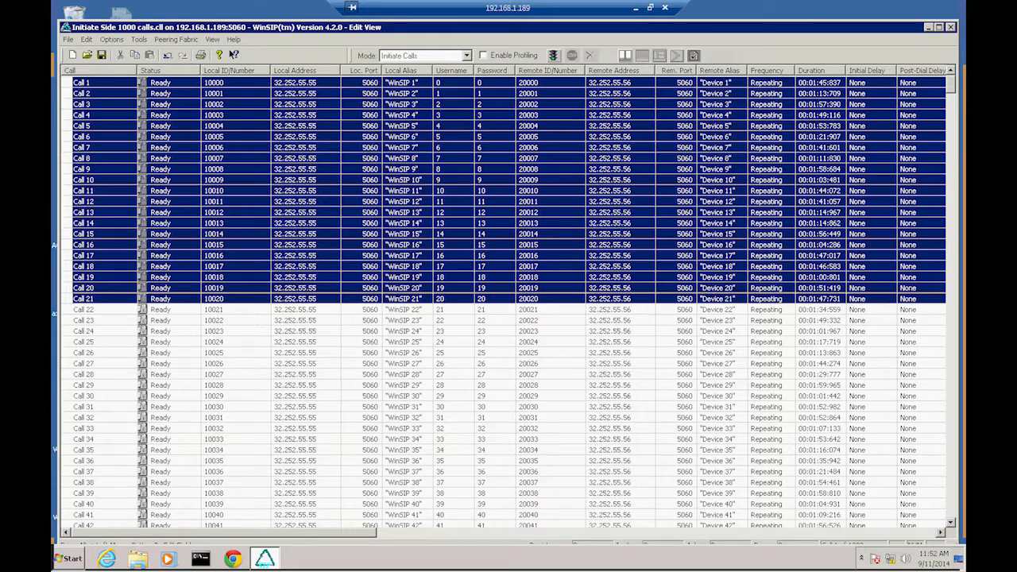
left_click(767, 70)
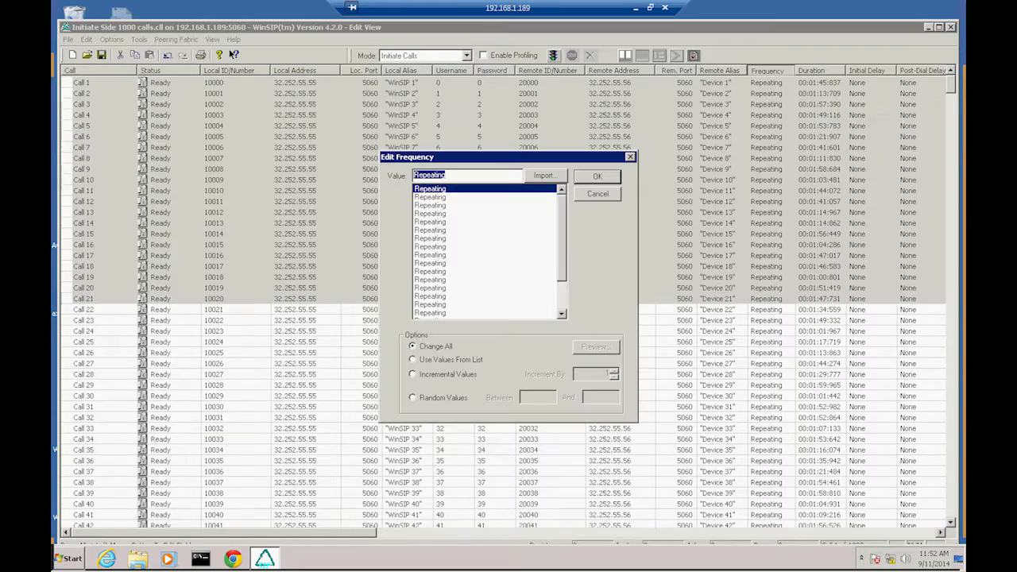
type("Single")
key("Return")
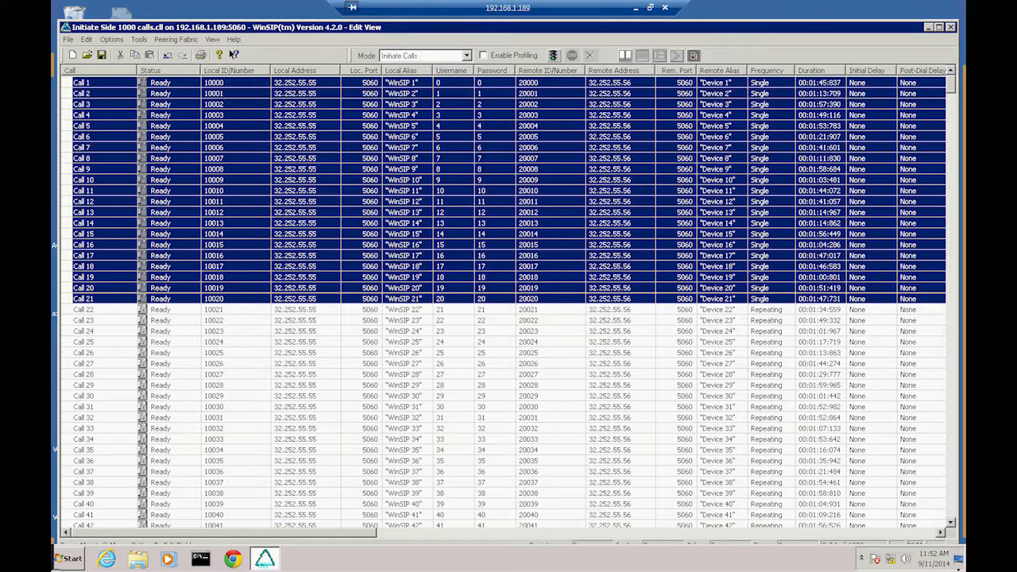
Step: Narrow the selection to Call 1 and set the Frequency of the whole call list to 0 for repeating
left_click(767, 83)
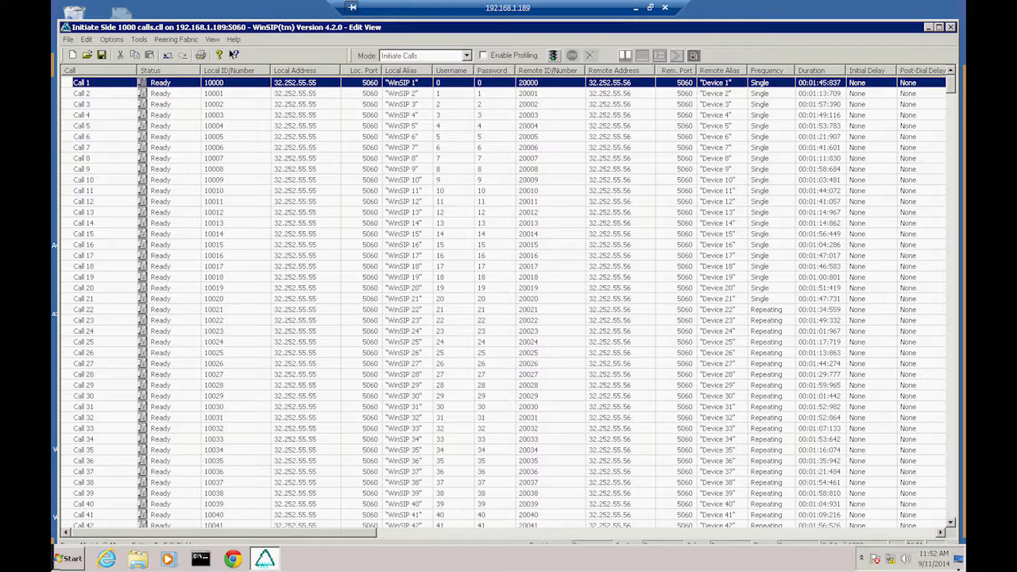
left_click(767, 71)
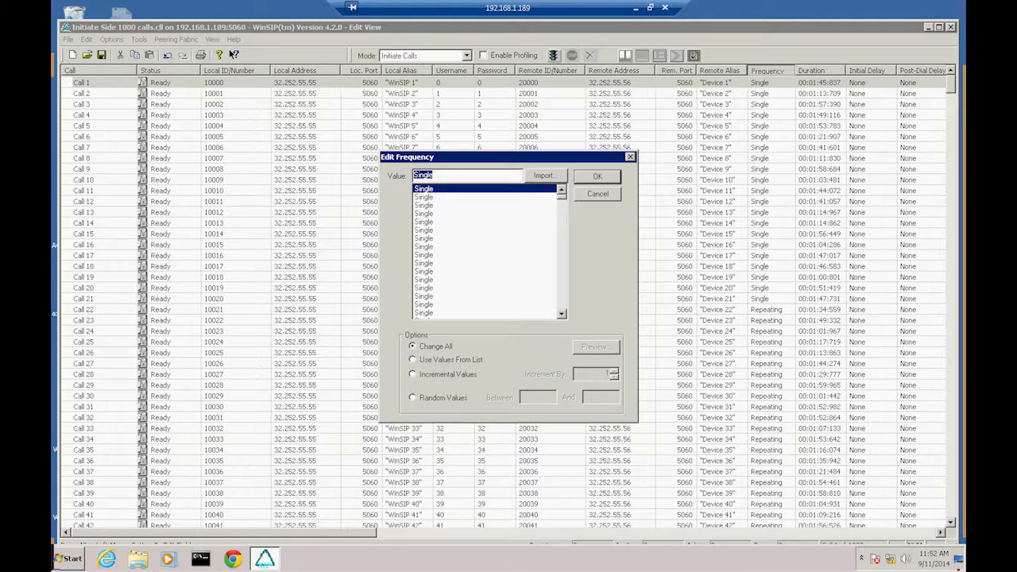
type("0")
key("Return")
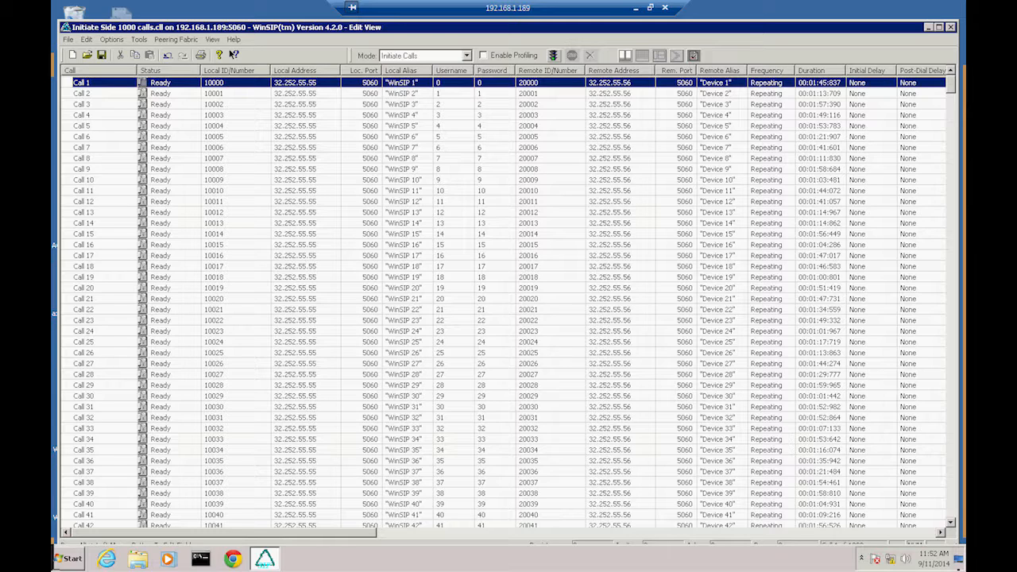
Step: Save the edited call file and start saving a copy with Save As
left_click(86, 40)
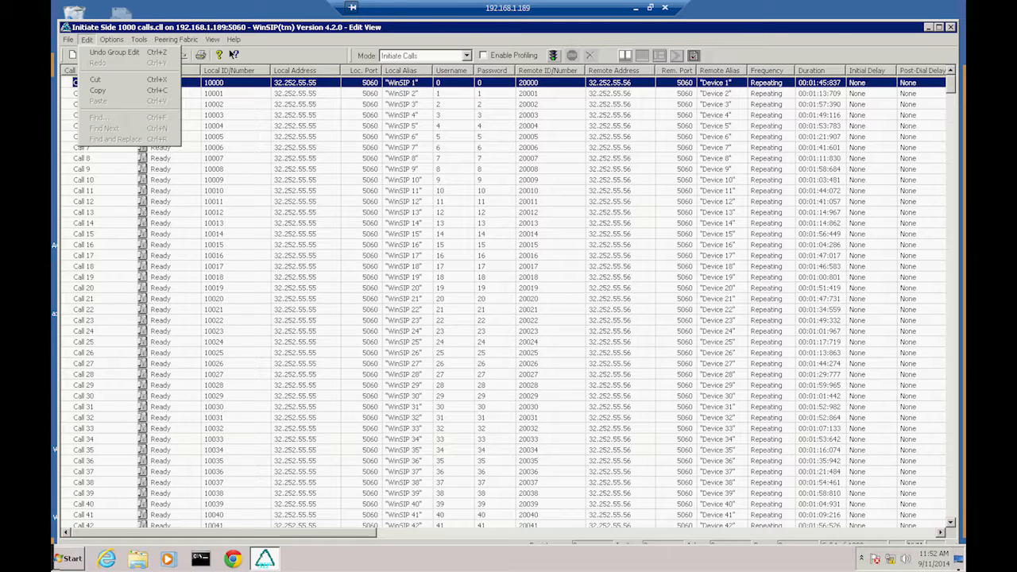
mouse_move(70, 40)
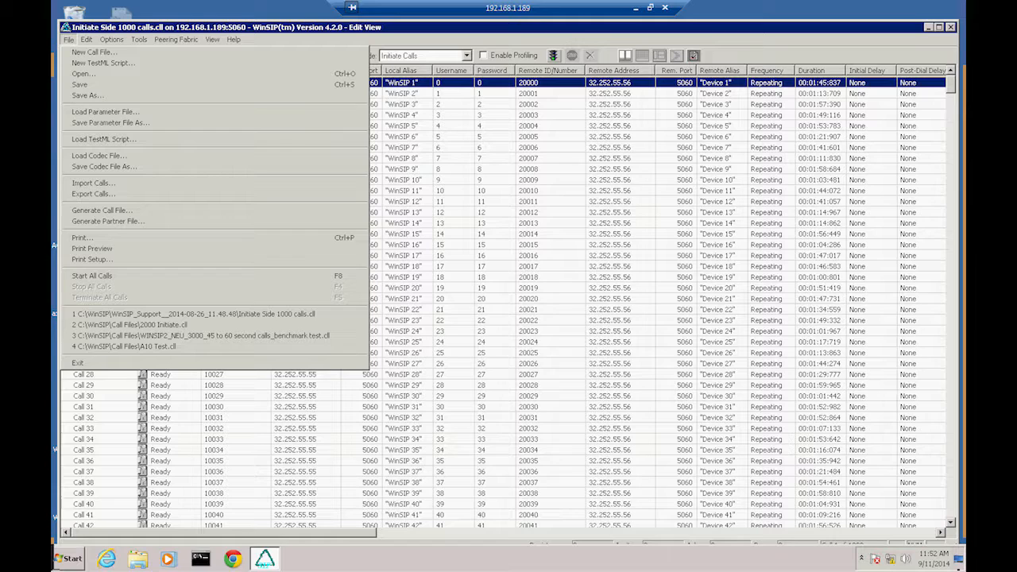
left_click(80, 84)
left_click(68, 40)
left_click(87, 95)
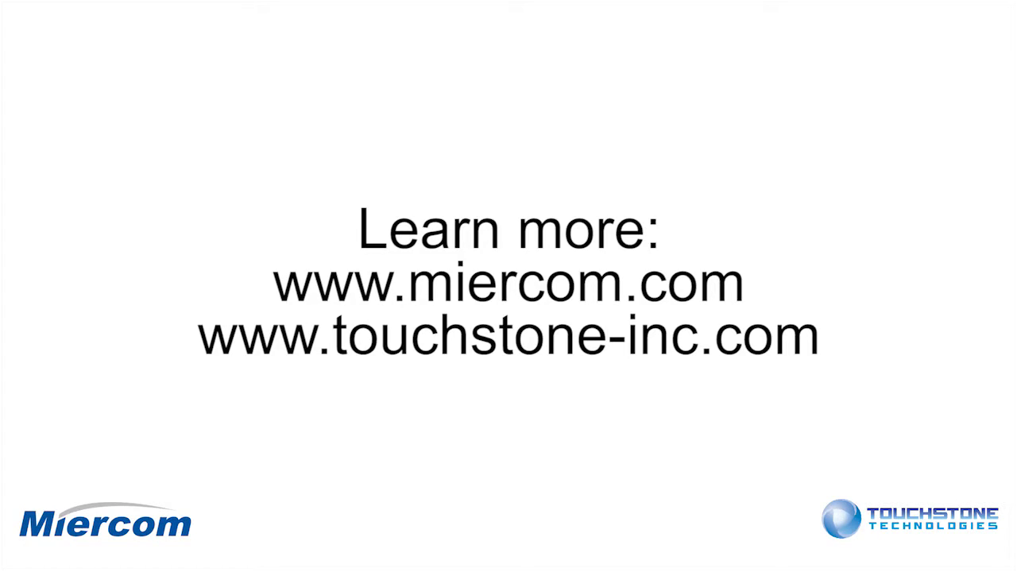